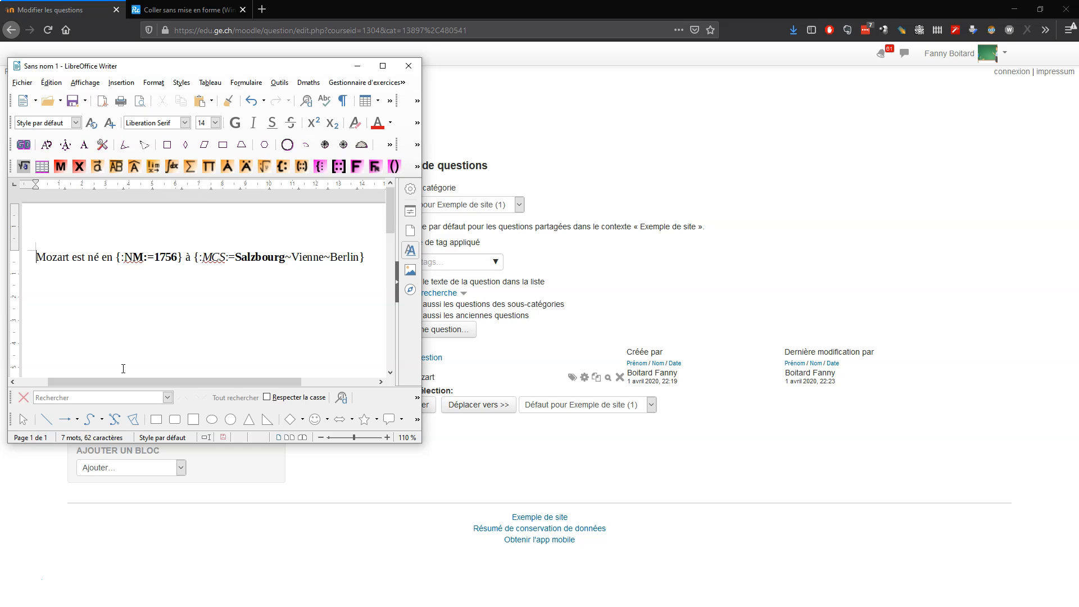
- Copy the formatted Mozart sentence from the Writer document and switch to the Moodle question bank in Firefox
triple_click(378, 258)
key(ctrl+c)
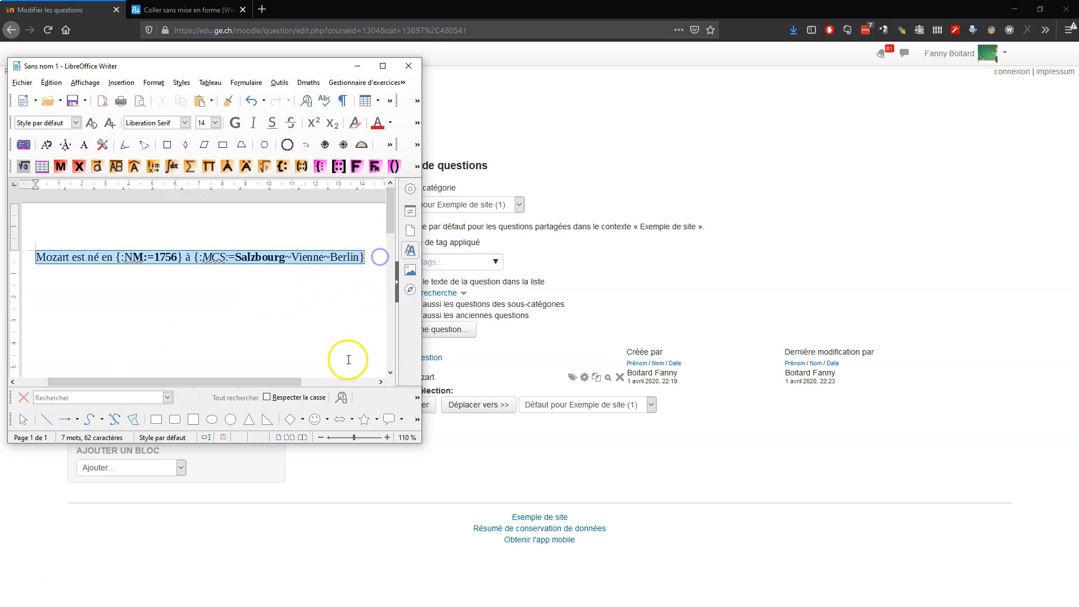
click(672, 310)
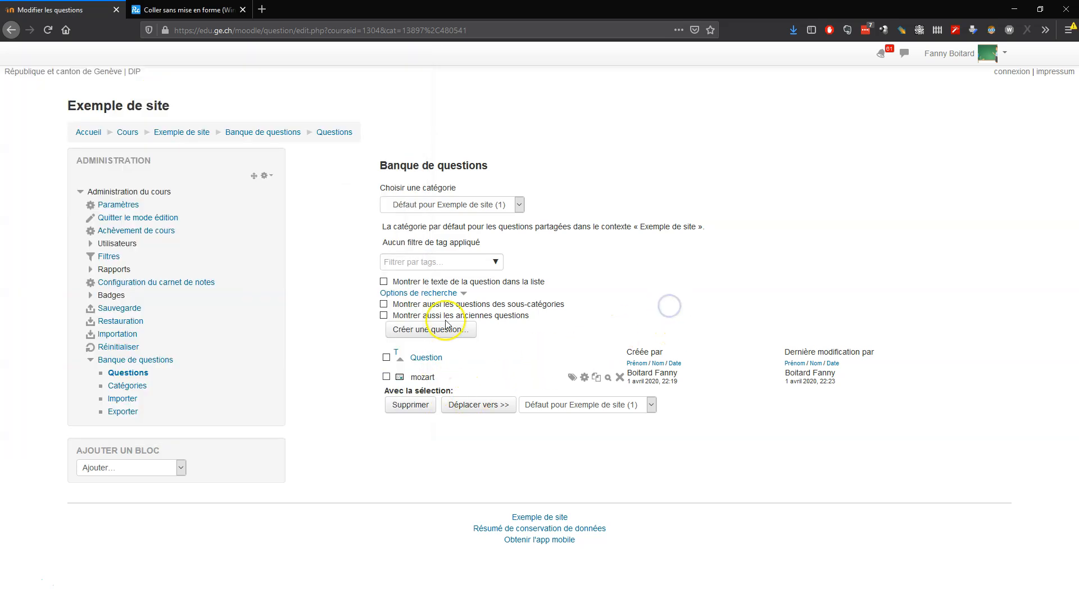
- Create a new question of type Cloze (réponses intégrées) in the question bank
click(448, 329)
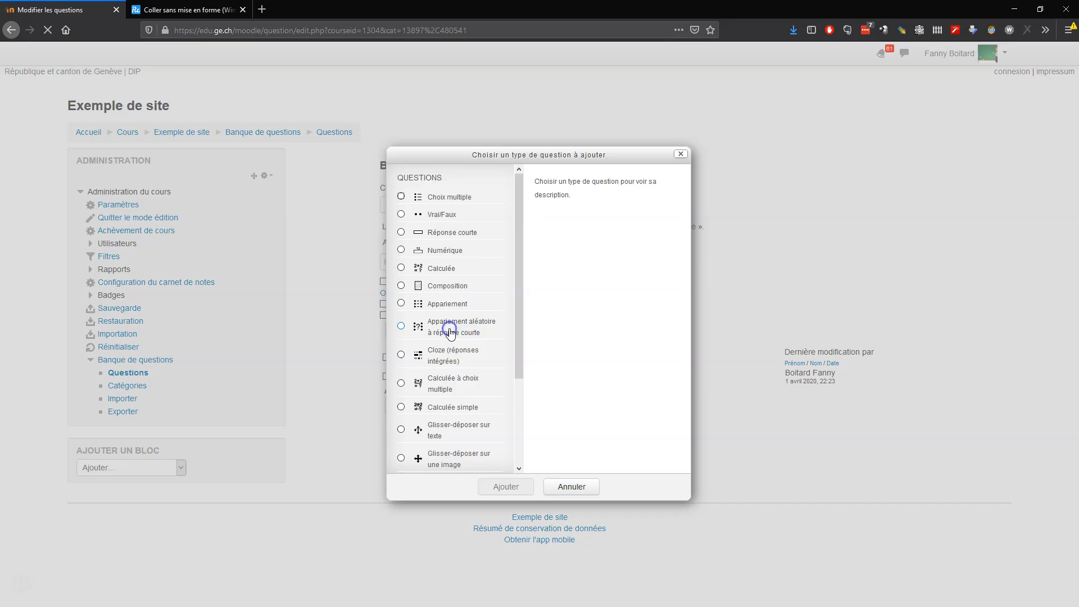
click(431, 358)
click(502, 487)
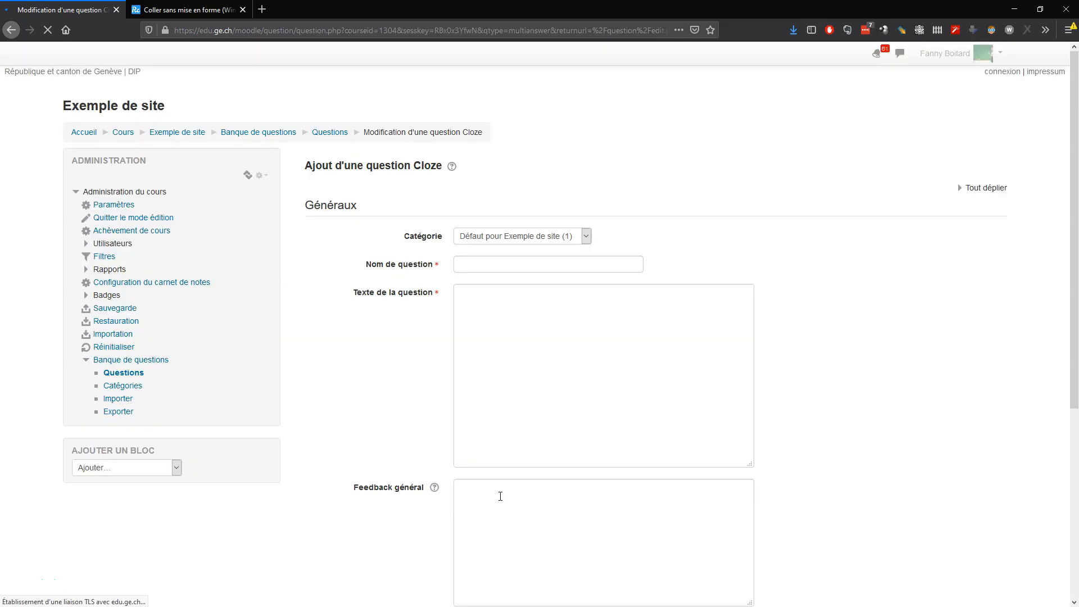
- Name the question "mozart" and paste the copied sentence with its formatting as the question text
click(499, 263)
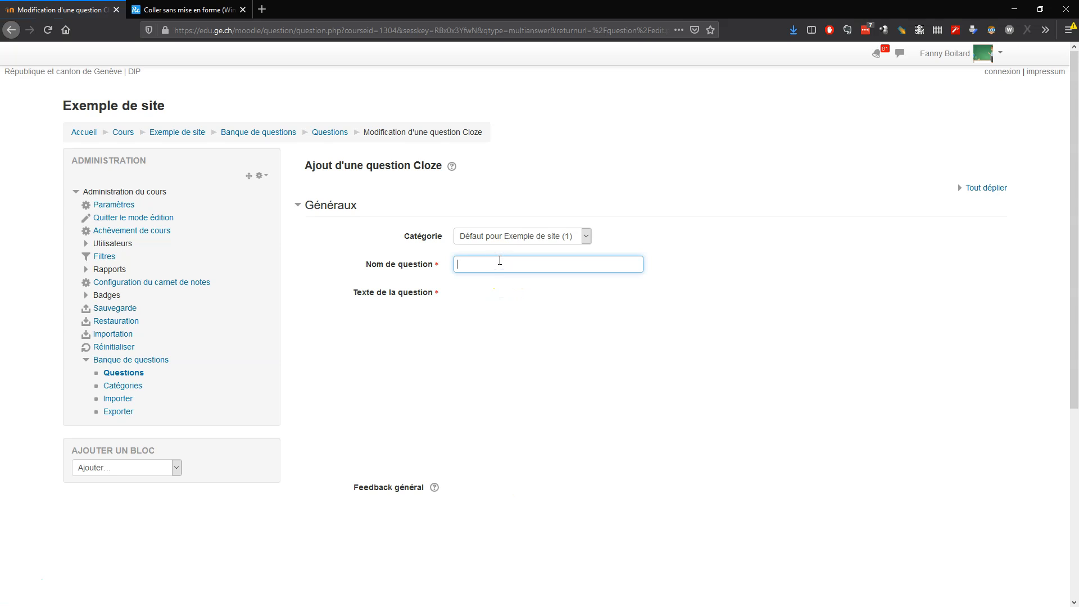
text(mozart)
click(620, 459)
key(ctrl+v)
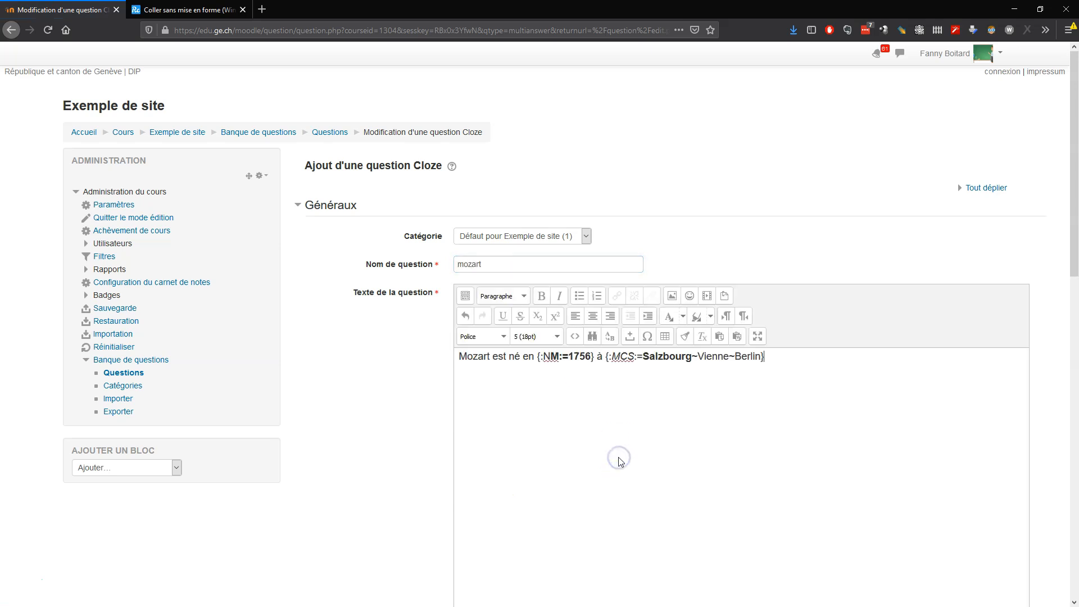
- Try to save the Cloze question with the formatted question text
scroll(621, 462, down, 3)
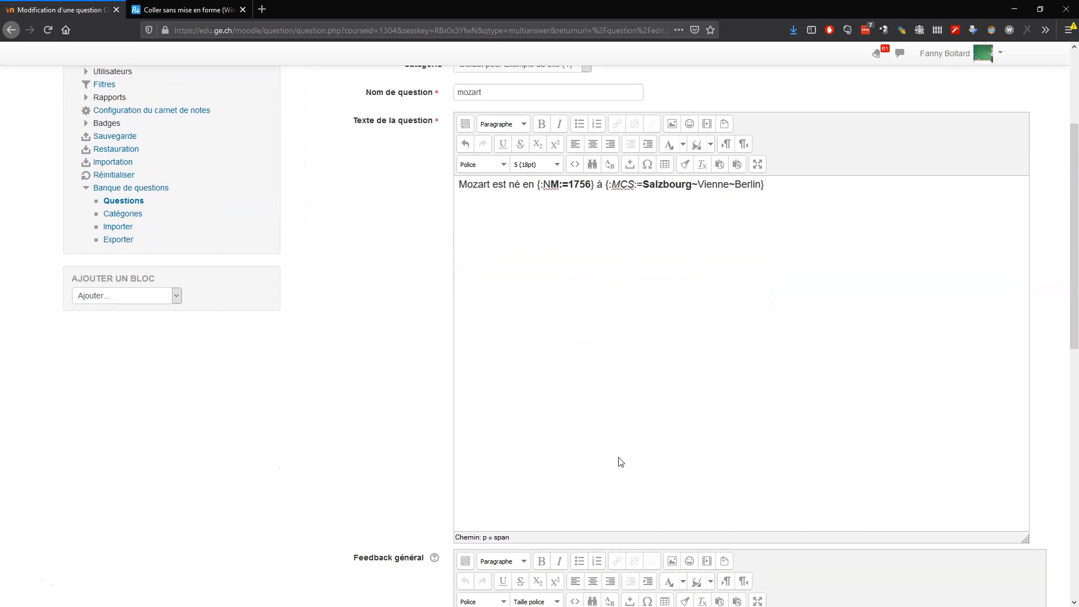
scroll(620, 462, down, 12)
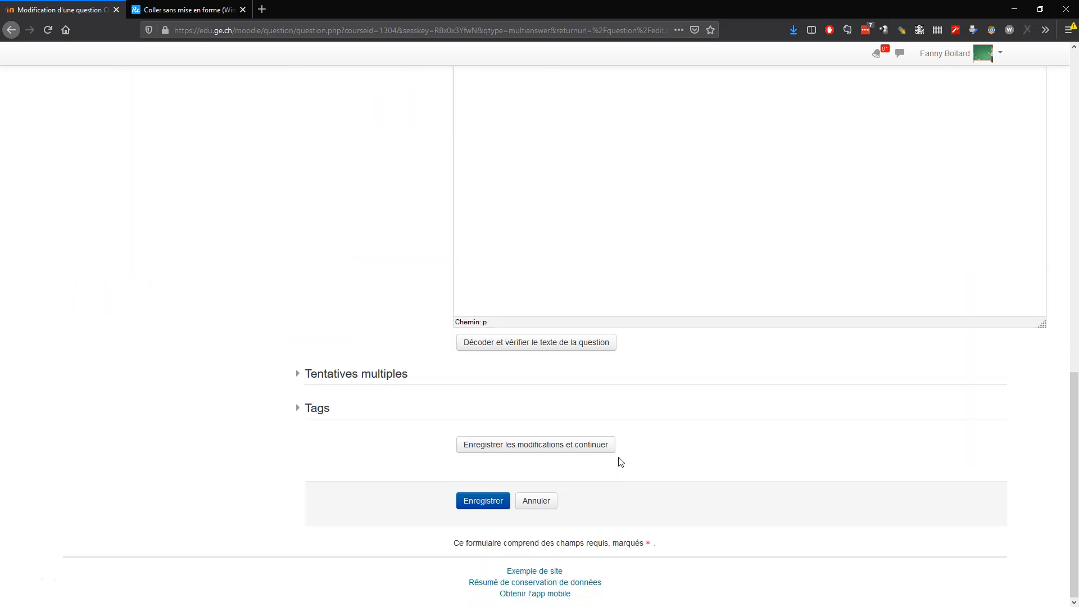
click(496, 502)
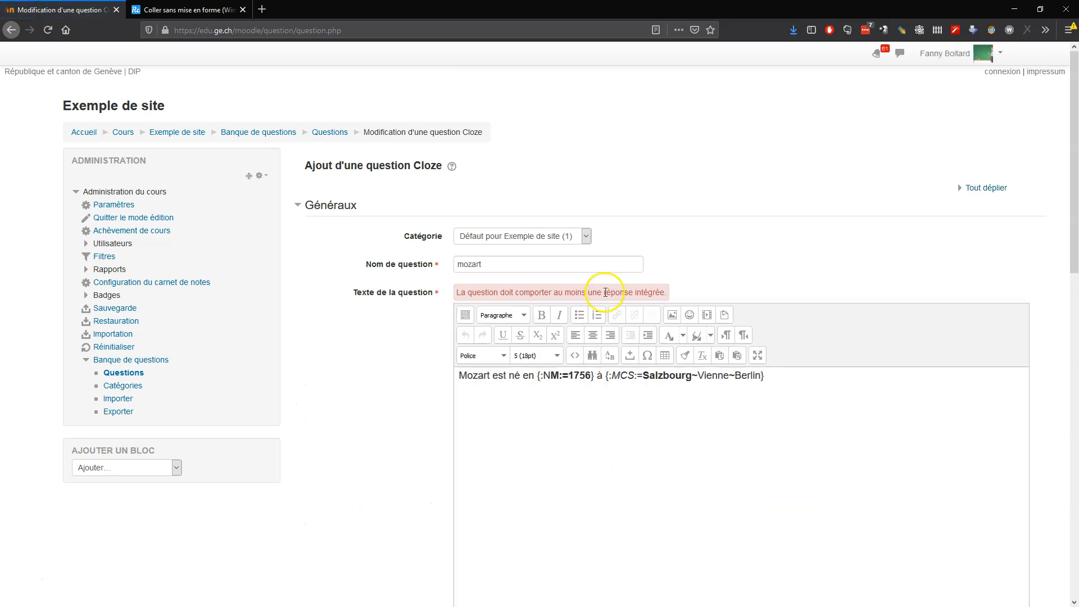
click(644, 515)
drag(535, 375, 594, 377)
click(594, 395)
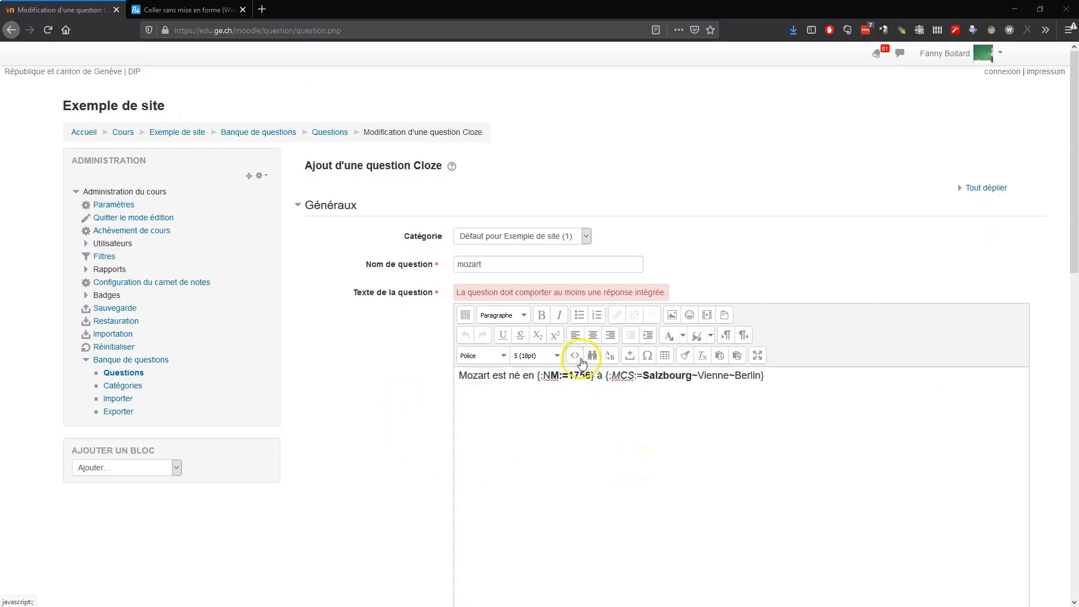
- Open the question text's HTML source and delete the <span style="font-weight: normal;"> tag inside the first answer code
click(553, 306)
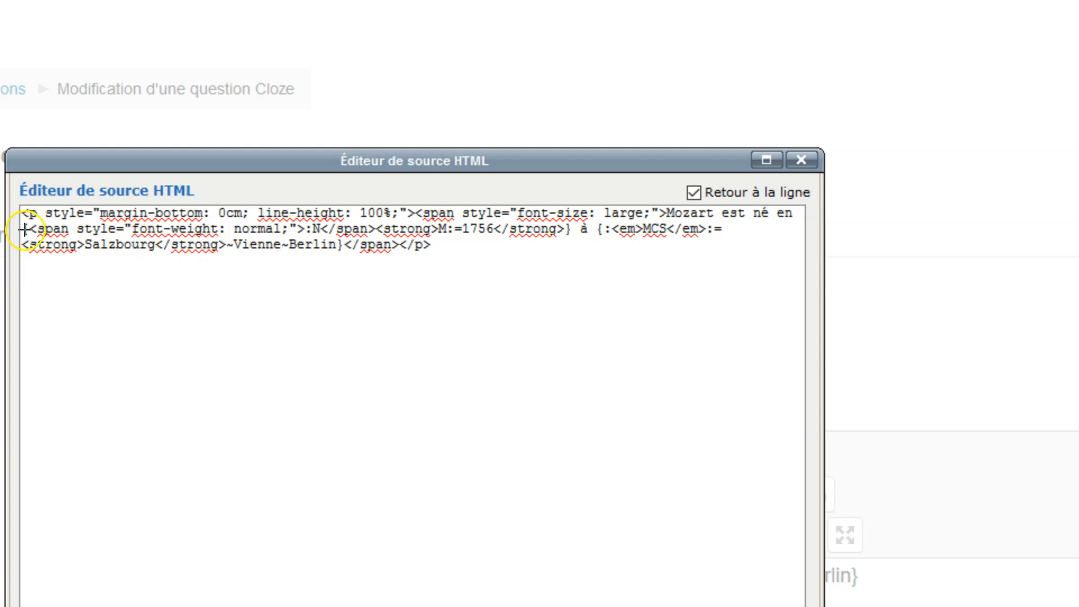
click(26, 230)
text({)
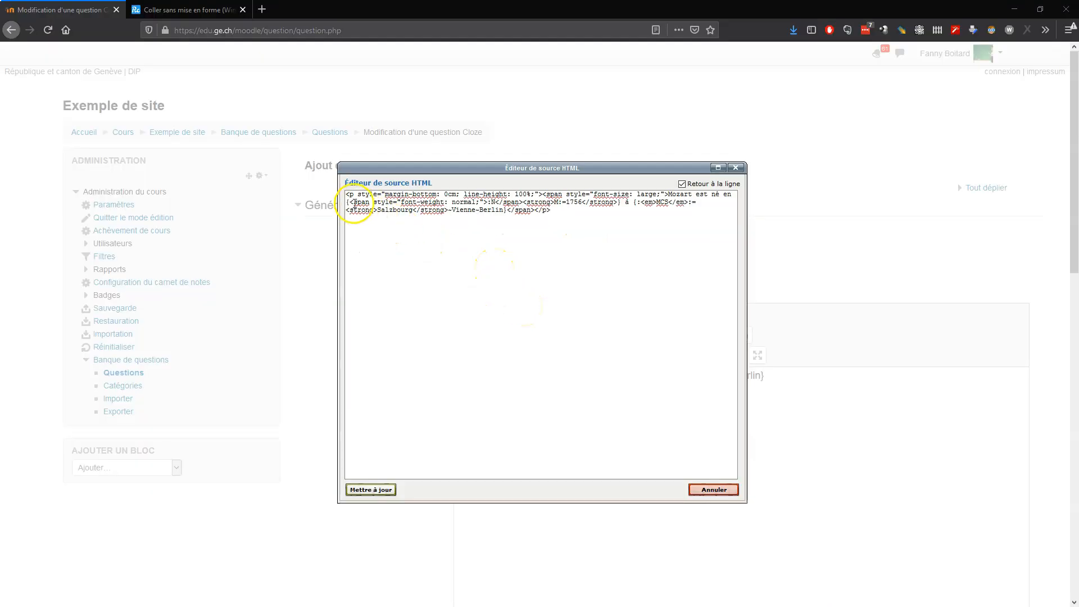
shift+click(487, 202)
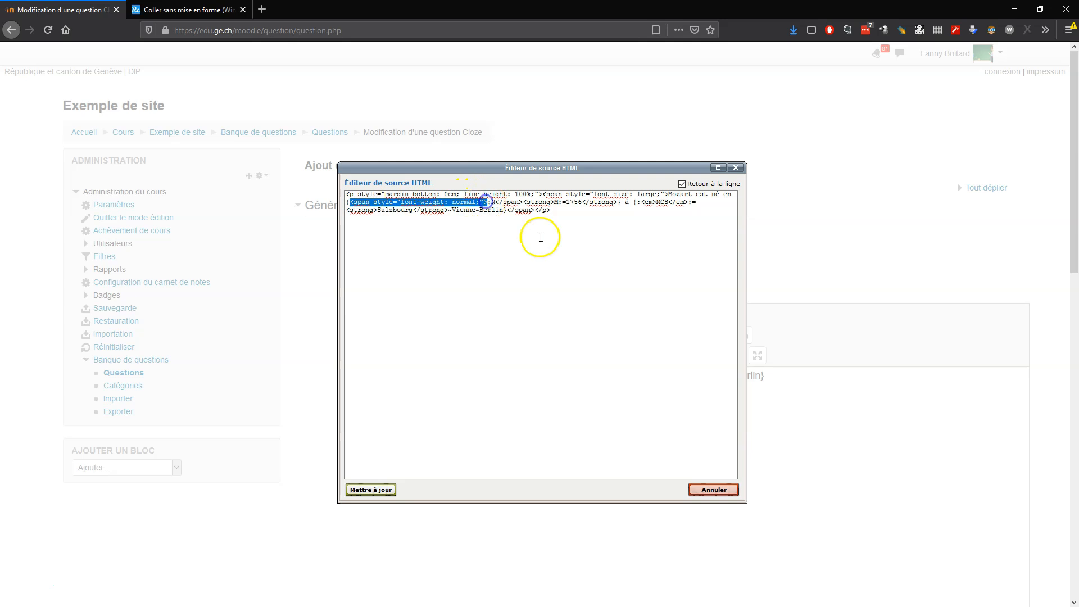
key(Delete)
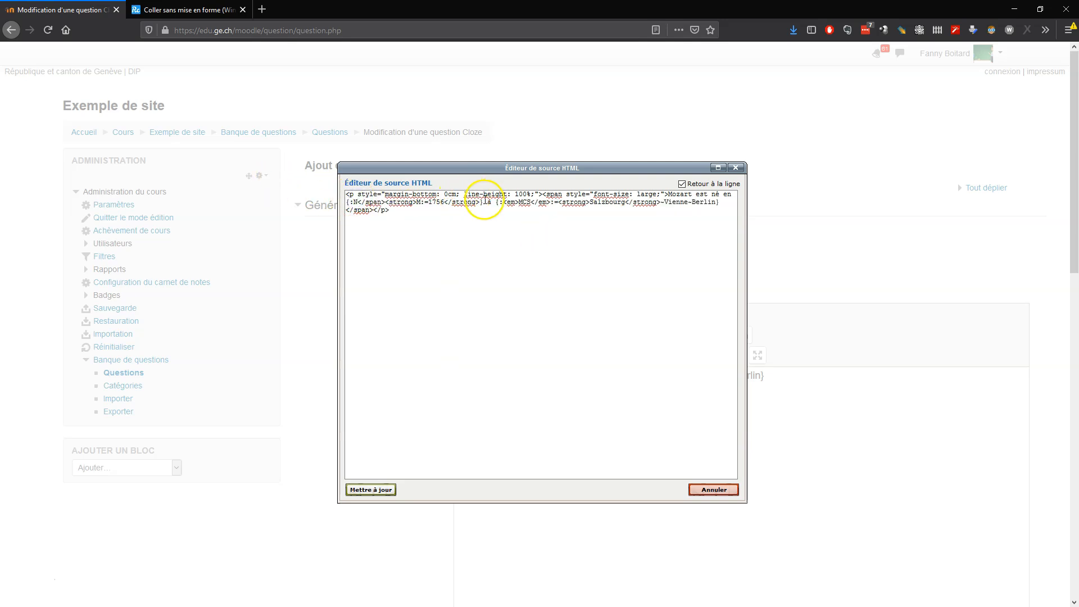
- Delete the </span><strong> tags between N and M in the first answer code of the HTML source
shift+click(477, 202)
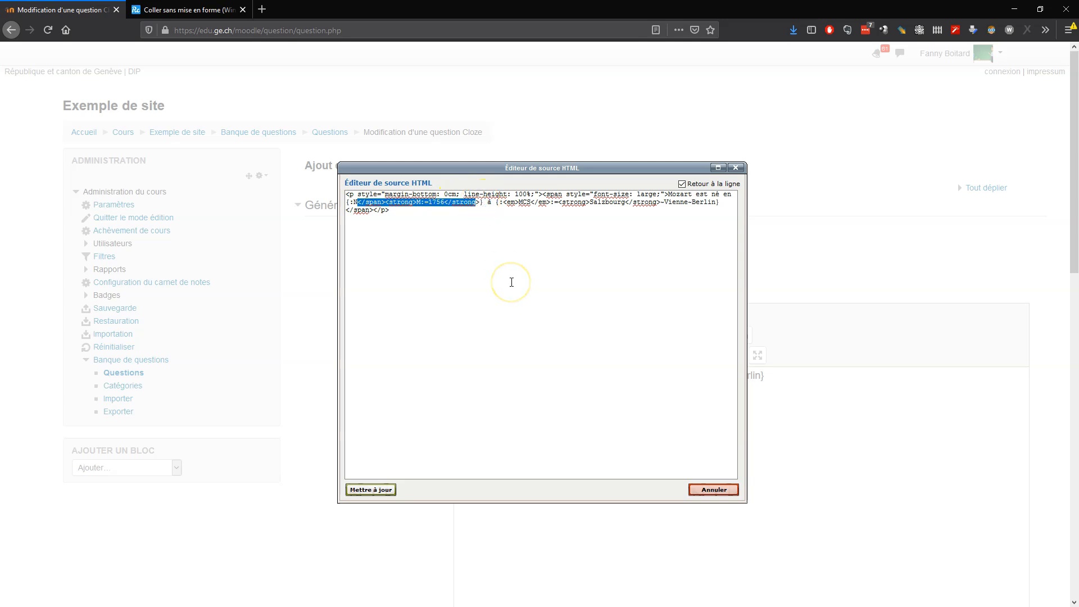
key(shift+Left)
key(shift+Left)
key(shift+Left)
key(shift+Left)
key(shift+Left)
key(shift+Left)
key(shift+Left)
key(shift+Left)
key(shift+Left)
key(shift+Left)
key(shift+Left)
key(shift+Left)
key(shift+Left)
key(shift+Left)
key(shift+Left)
key(Delete)
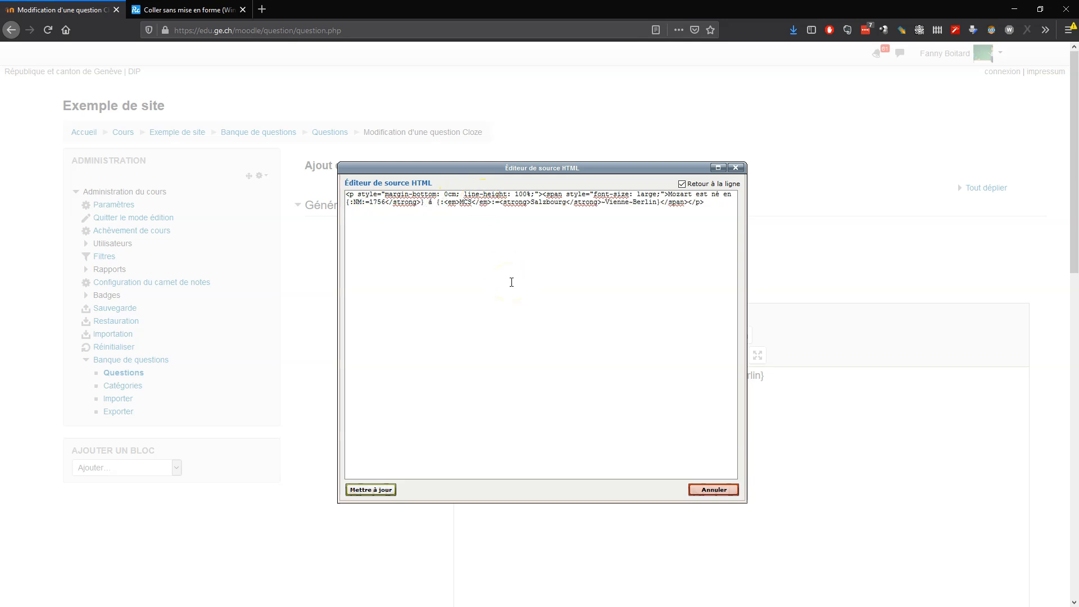
- Delete the </strong> tag after 1756 and apply the cleaned HTML source to the question text
key(shift+Right)
key(shift+Right)
key(shift+Right)
key(shift+Right)
key(shift+Right)
key(shift+Right)
key(shift+Right)
key(shift+Right)
key(Delete)
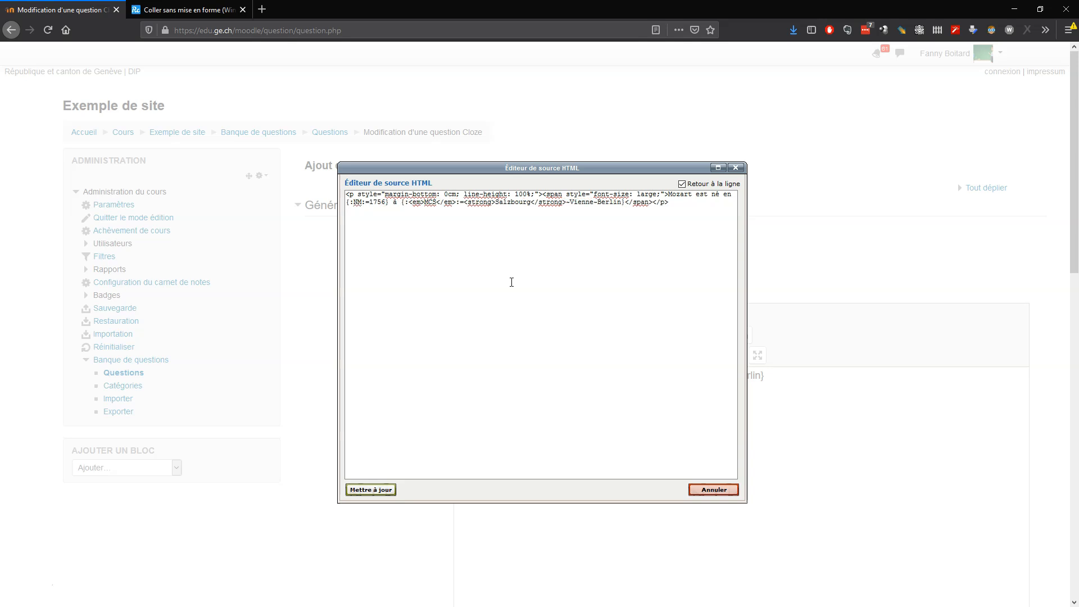
click(376, 489)
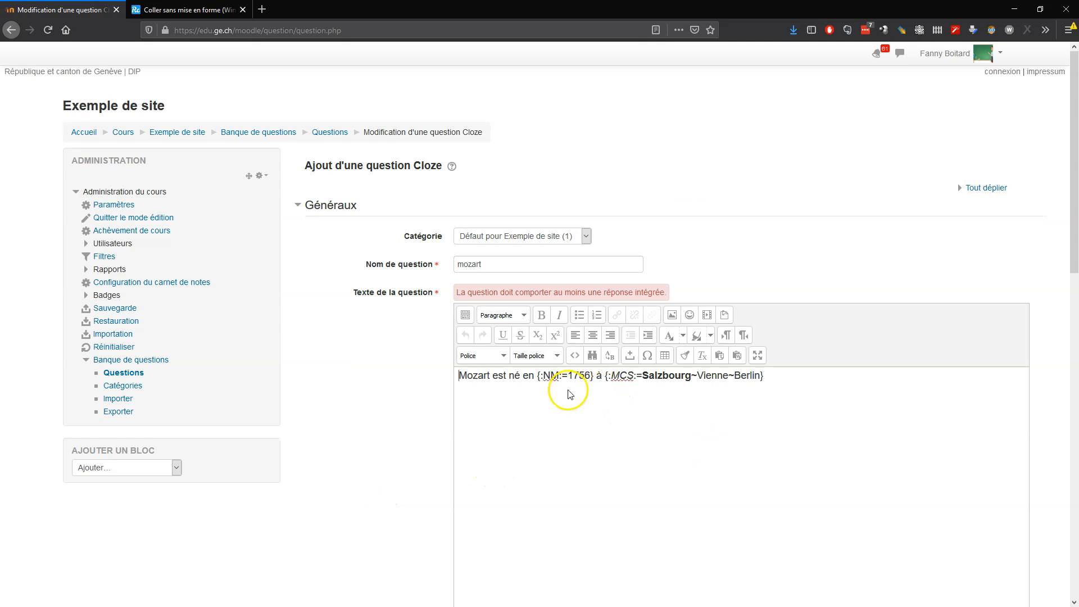
- Cut the whole Mozart sentence out of the question text
scroll(597, 433, down, 2)
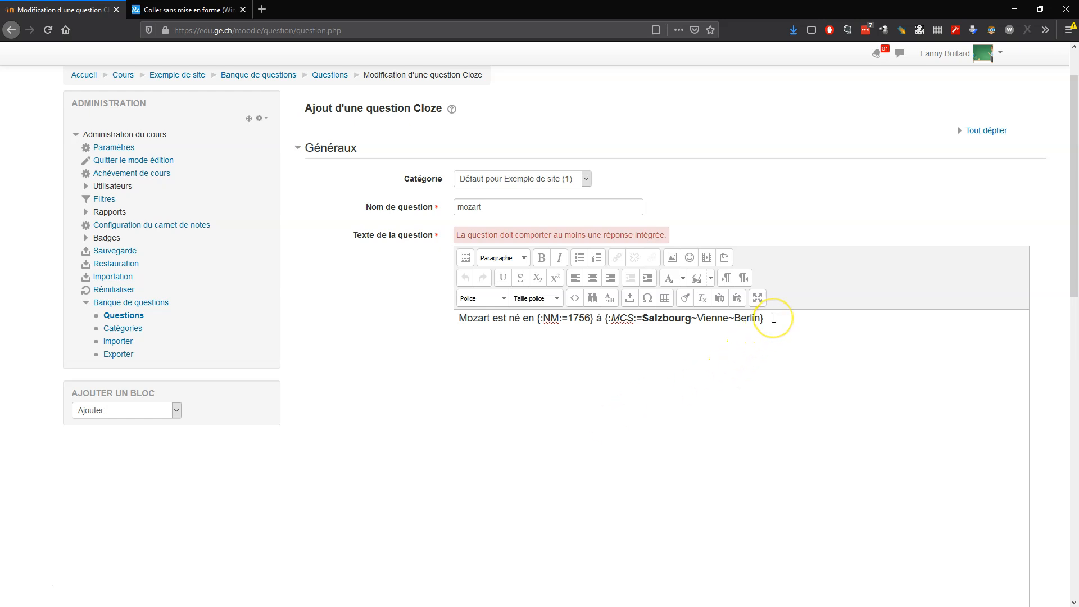
triple_click(774, 319)
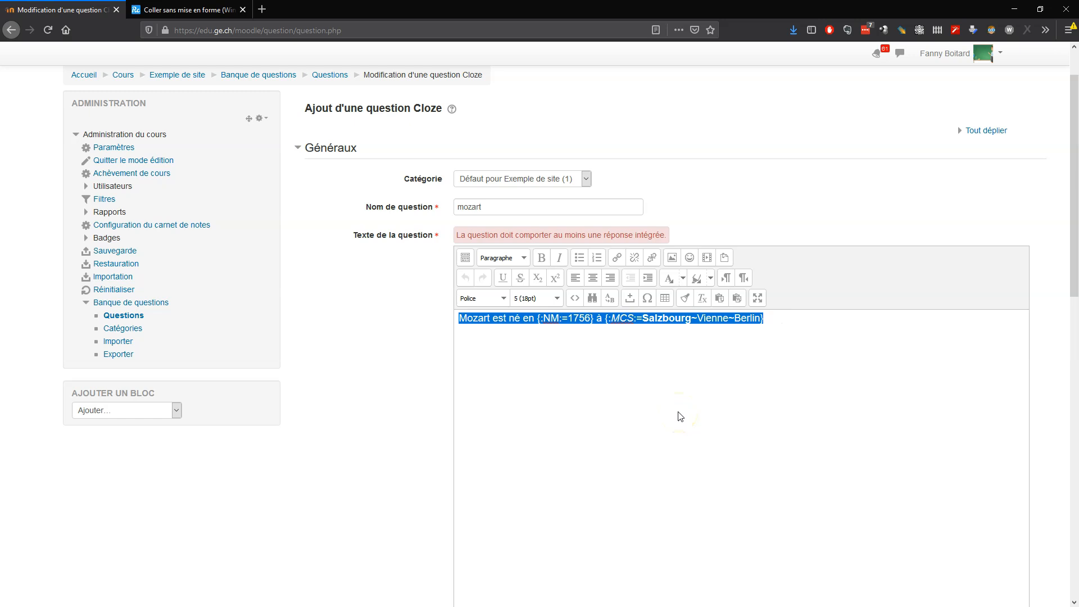
key(alt)
key(ctrl+x)
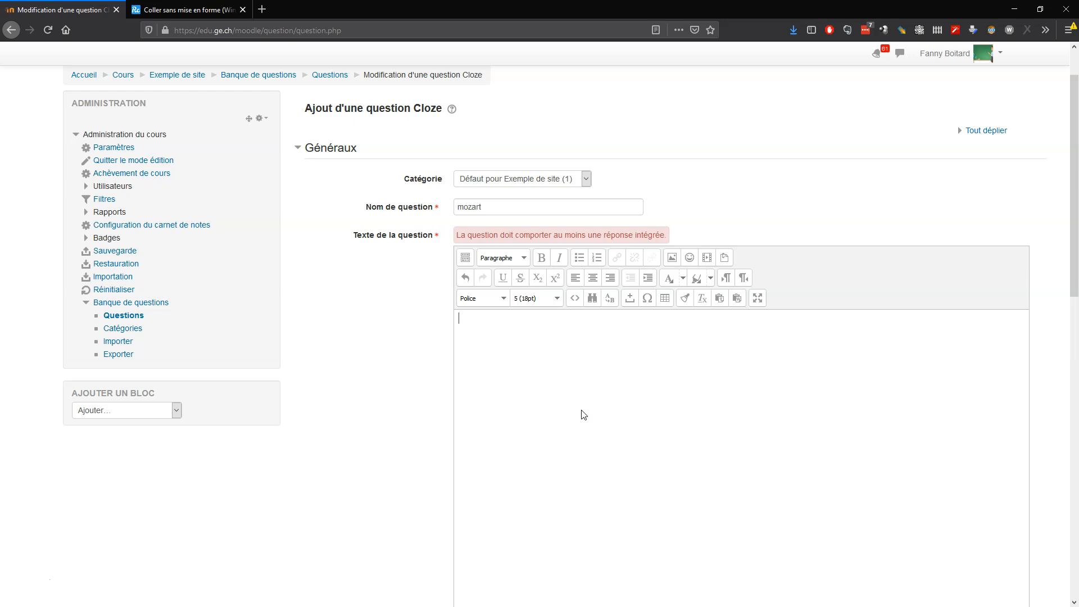
- Enter the line "ctrl+shift+v" in the question text and paste the Mozart sentence below it without formatting
text(ctrl+shift+v)
key(Return)
key(ctrl+shift+v)
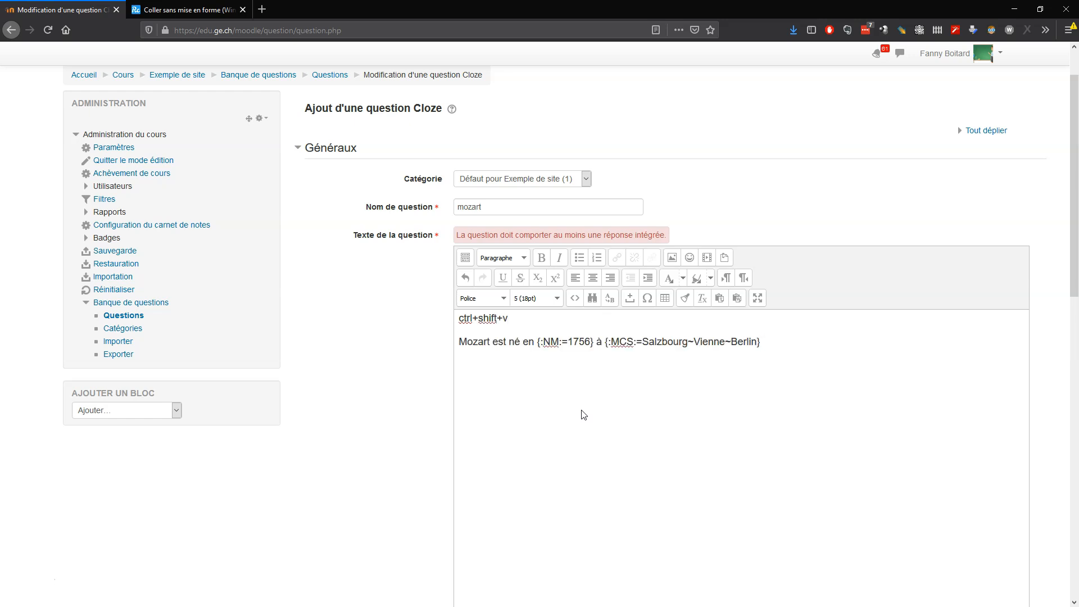
- Check the pasted Mozart sentence in the HTML source for formatting tags within the answer codes, and close the source without updating
click(574, 297)
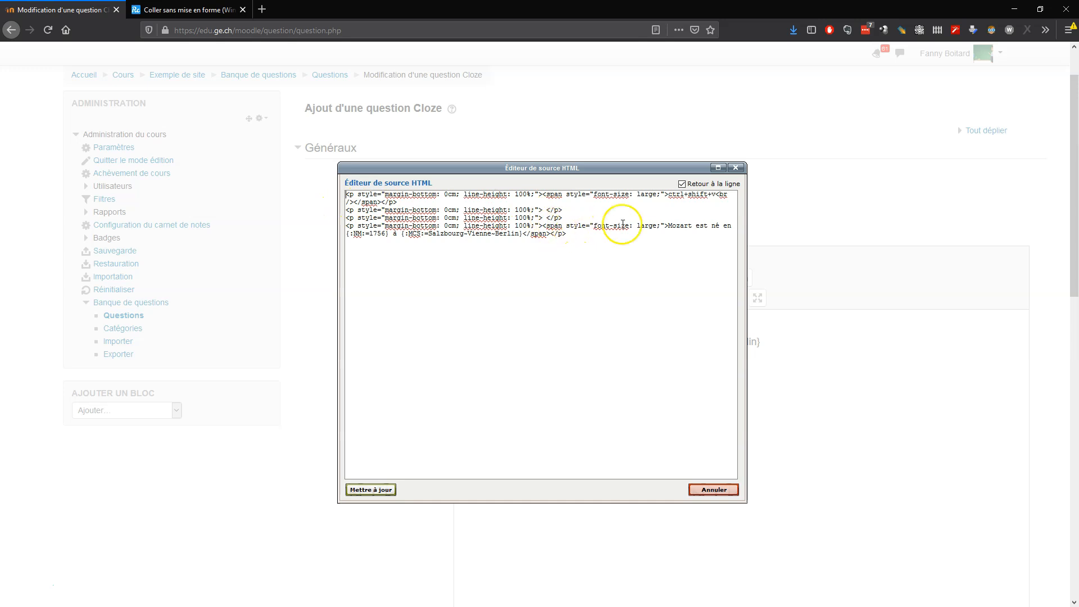
click(670, 222)
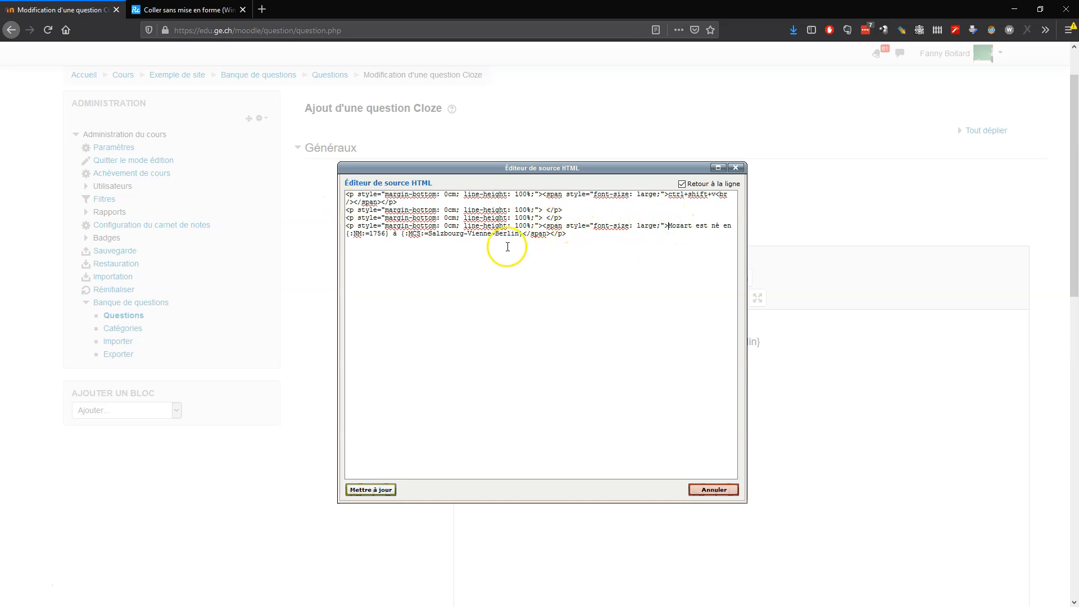
click(522, 234)
click(669, 226)
shift+click(522, 234)
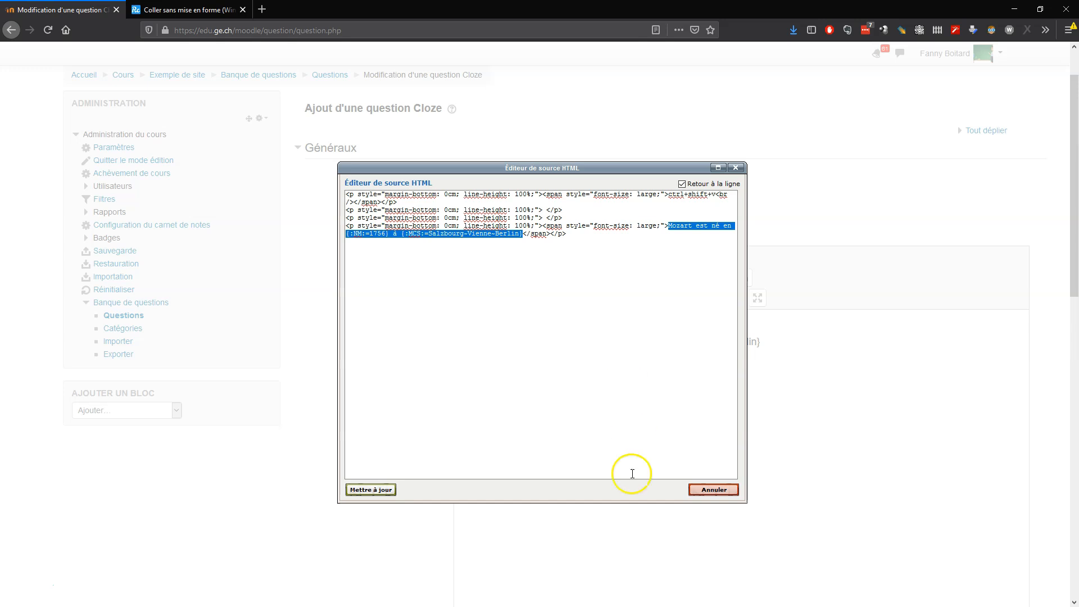
click(713, 490)
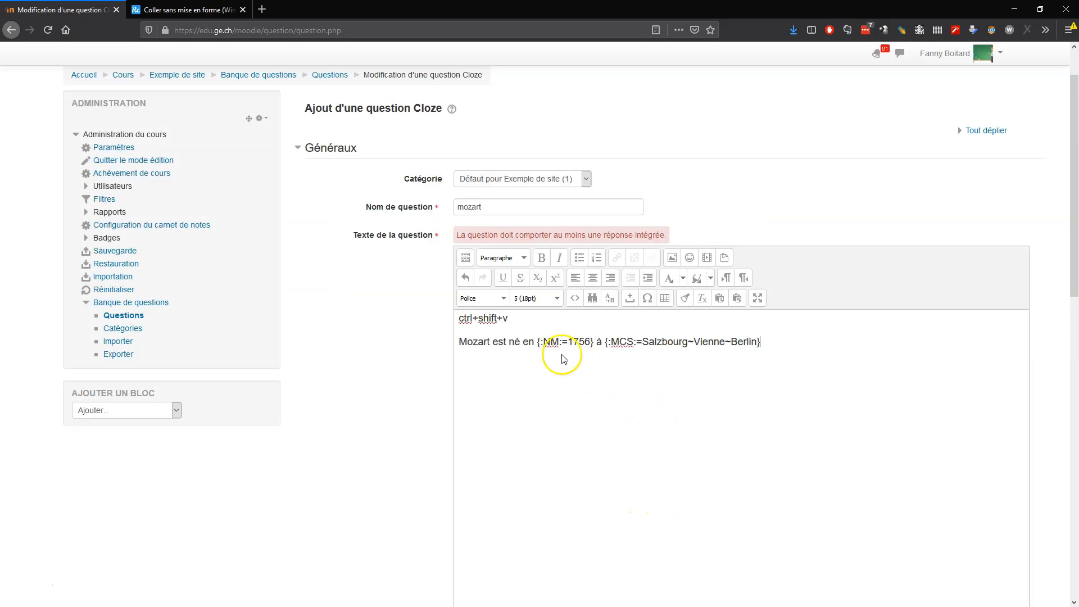
- Consult the web page on pasting without formatting for the Mac shortcut and return to the Cloze question form
click(180, 8)
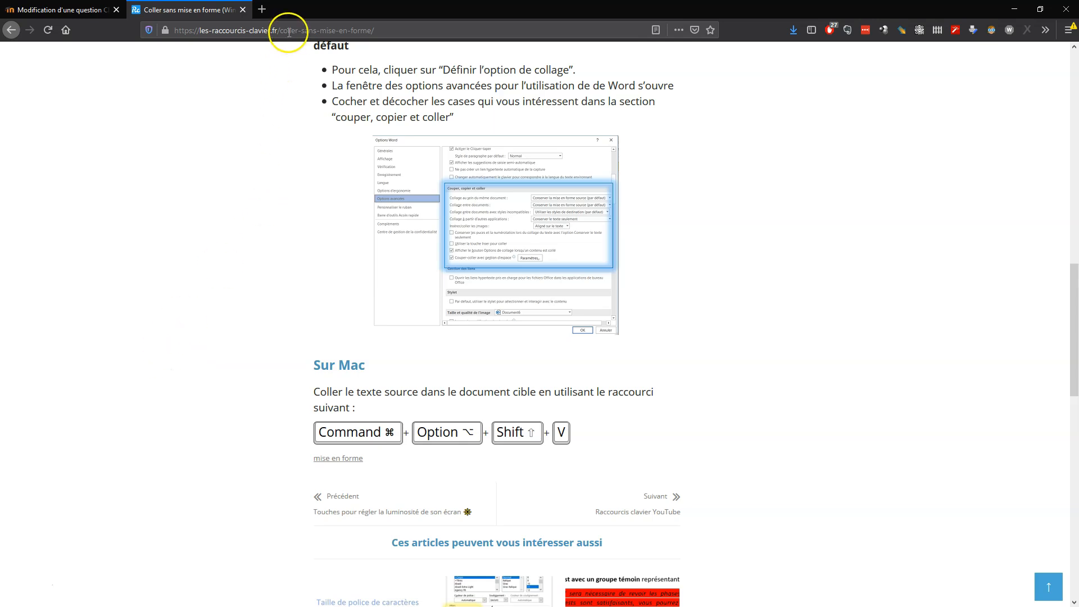
click(80, 8)
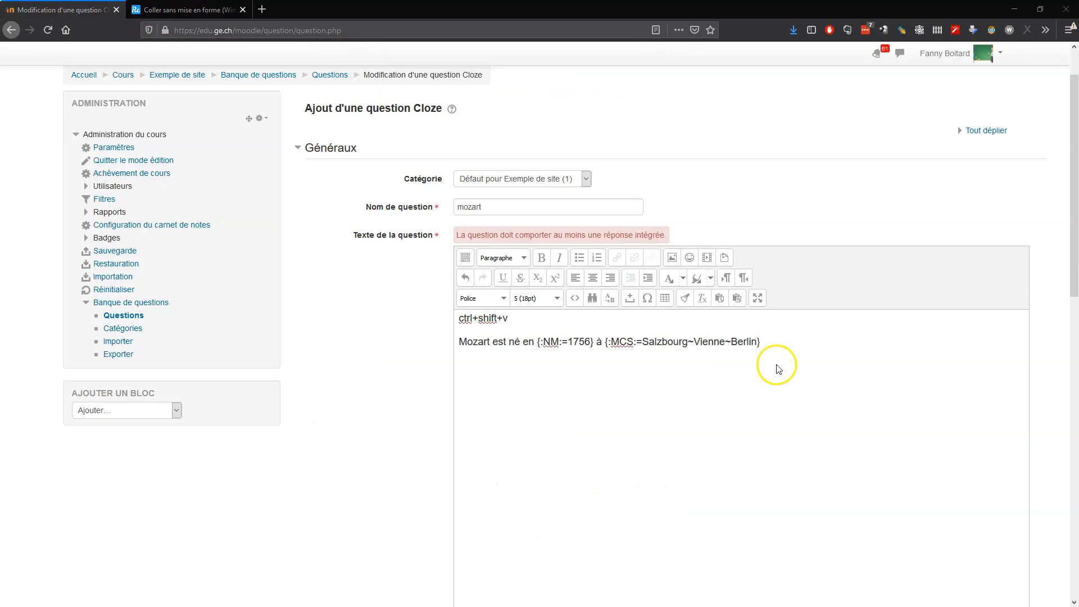
click(782, 341)
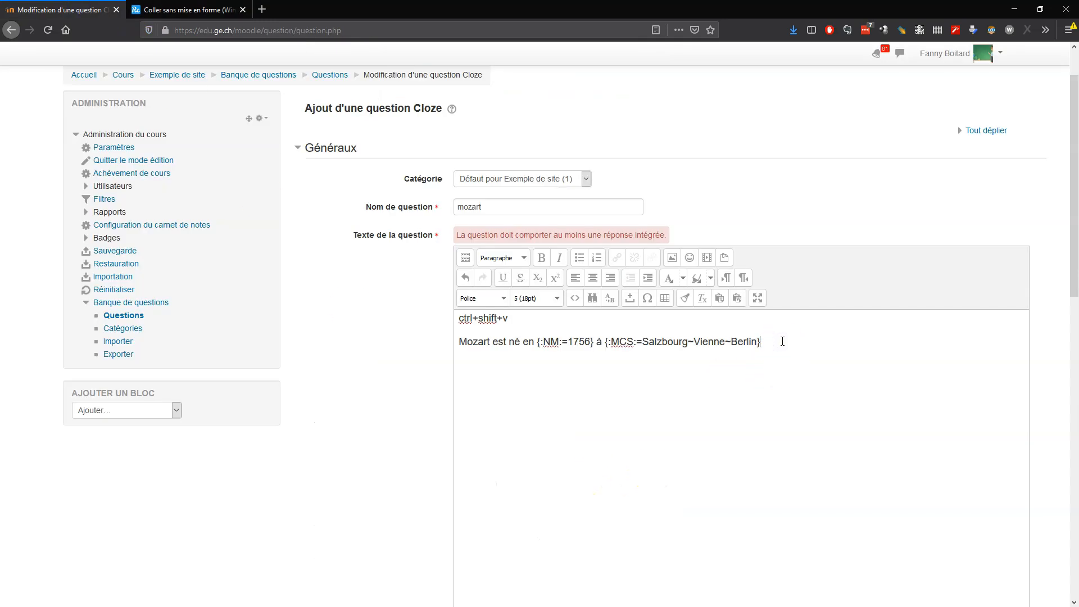
drag(783, 342, 443, 341)
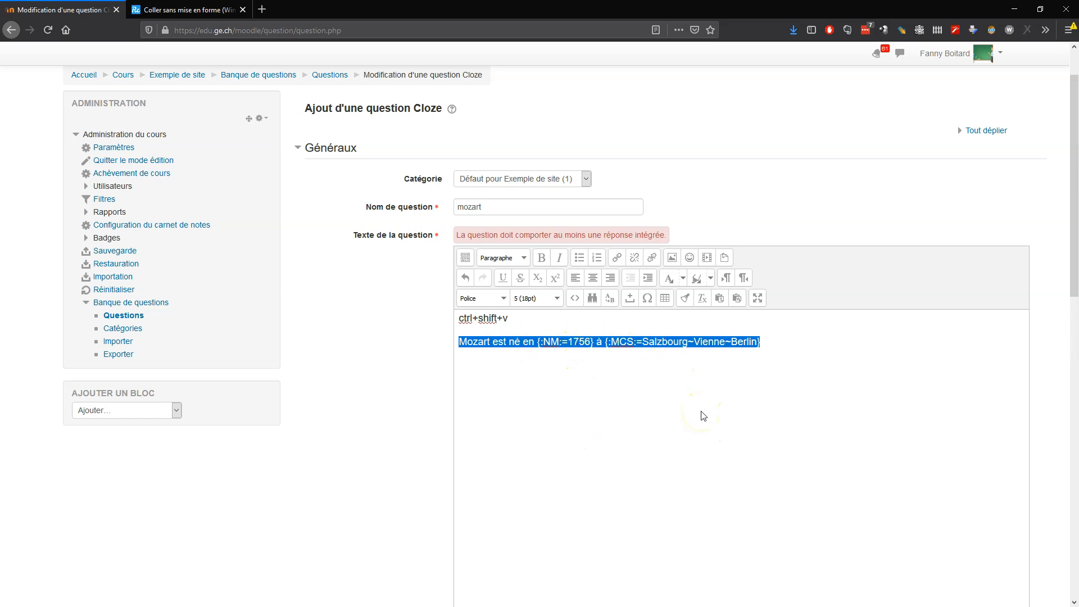
click(534, 348)
drag(537, 341, 595, 342)
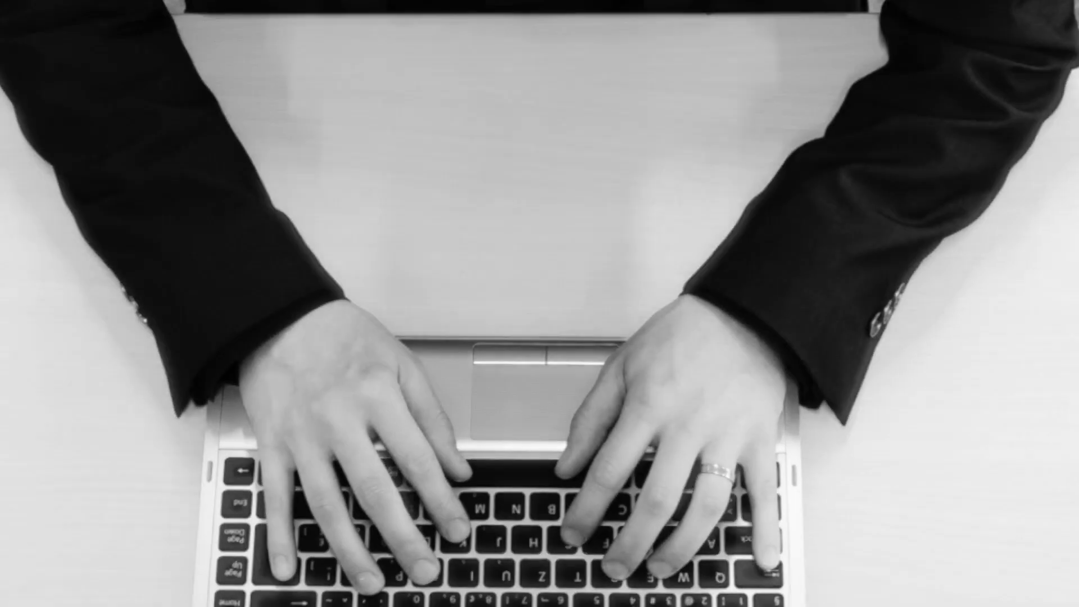